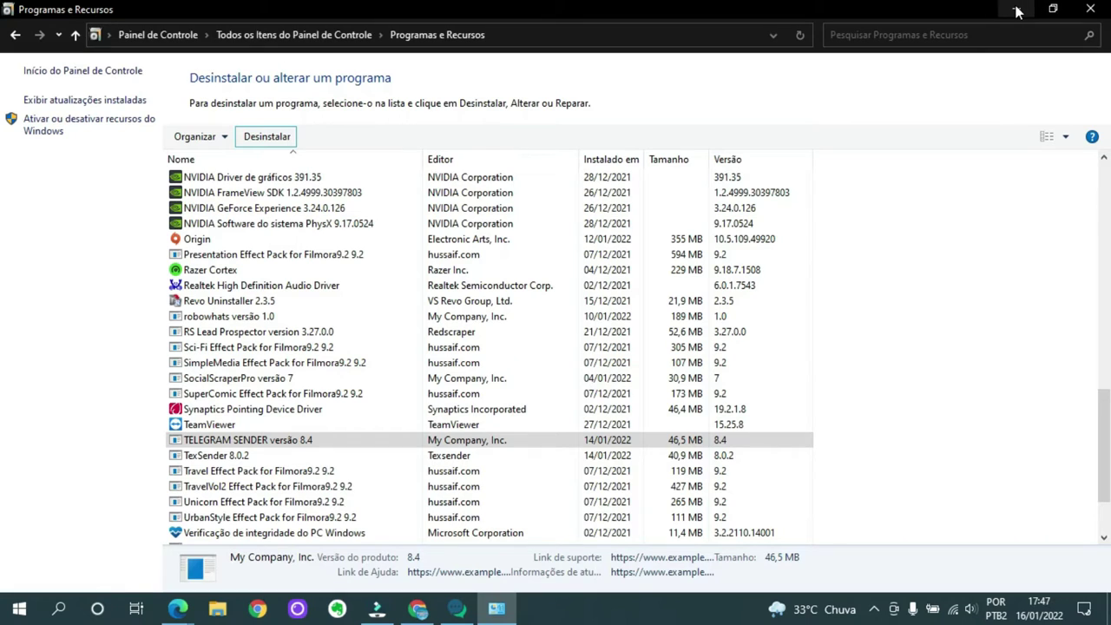
Step: Open the Revo Uninstaller Free page from the browser's search results, review its download and language options, and return to the desktop
{"action": "left_click", "coordinate": [1017, 8]}
{"action": "left_click", "coordinate": [420, 608]}
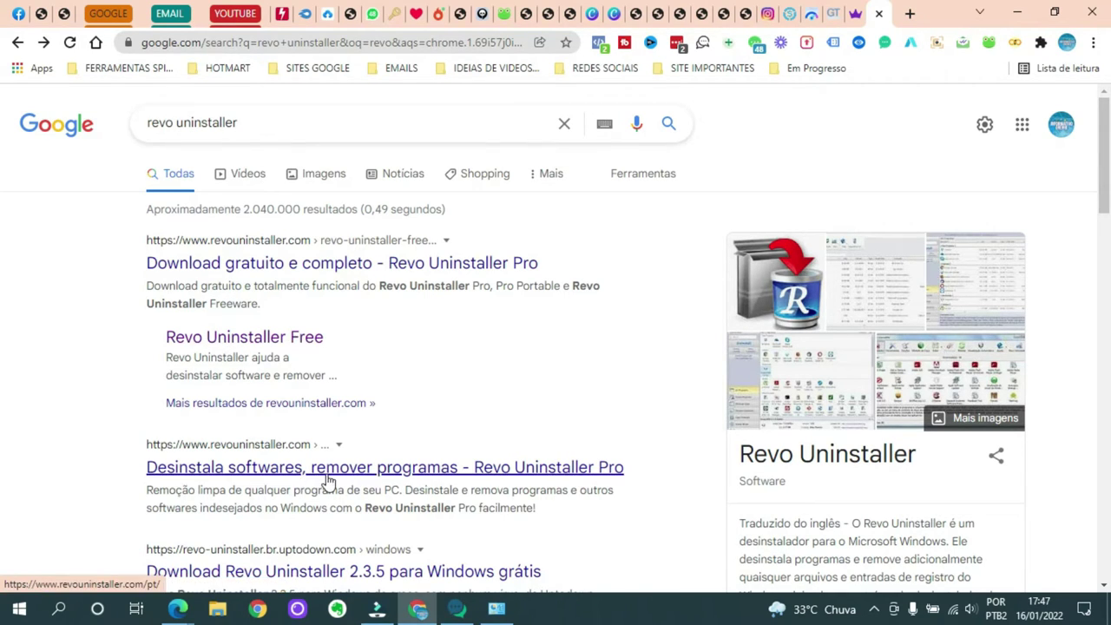
{"action": "left_click", "coordinate": [269, 340]}
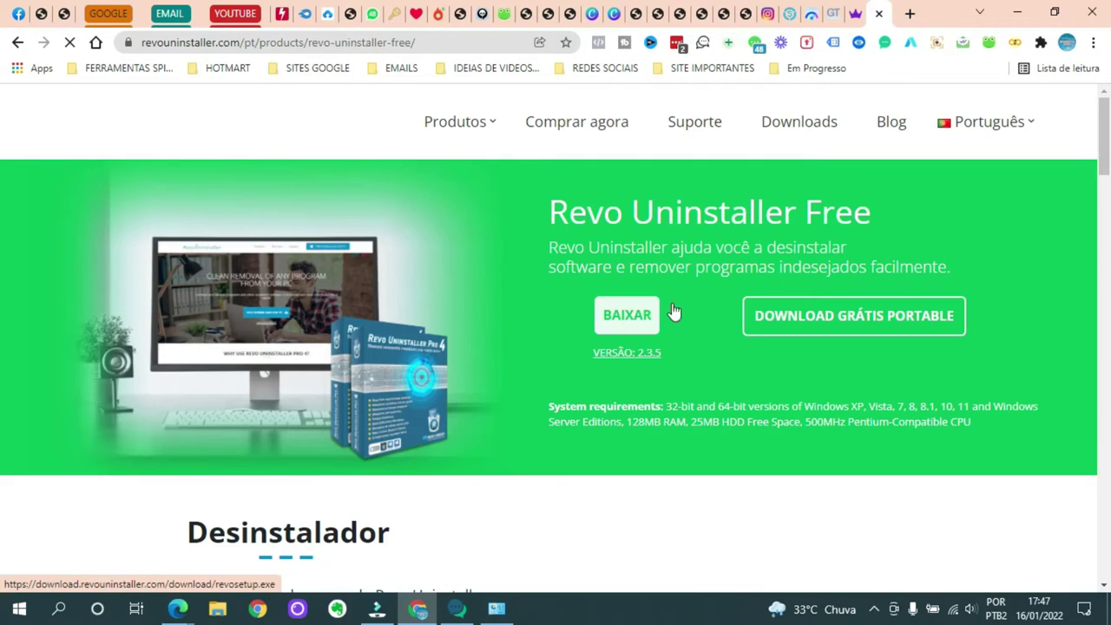
{"action": "scroll", "coordinate": [686, 308], "scroll_direction": "down", "scroll_amount": 5}
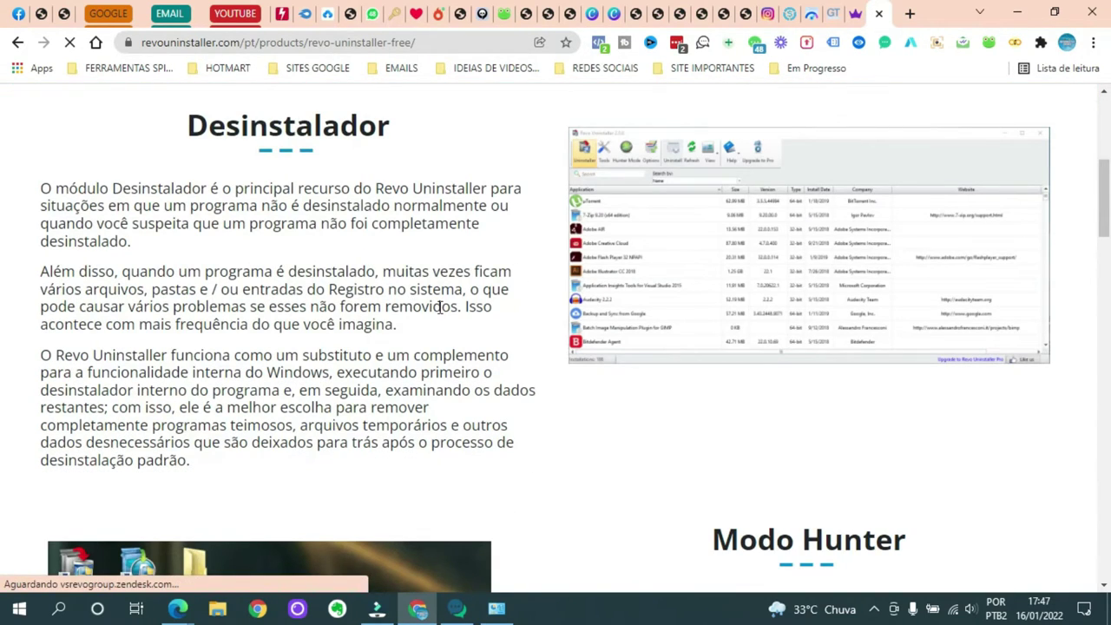
{"action": "scroll", "coordinate": [473, 313], "scroll_direction": "up", "scroll_amount": 5}
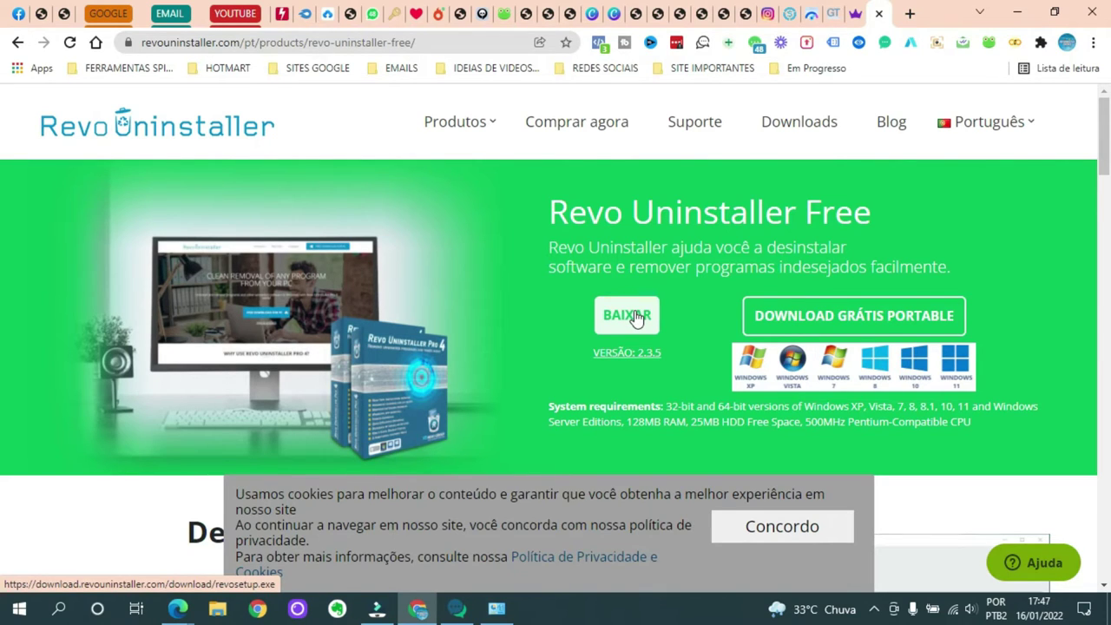
{"action": "mouse_move", "coordinate": [996, 127]}
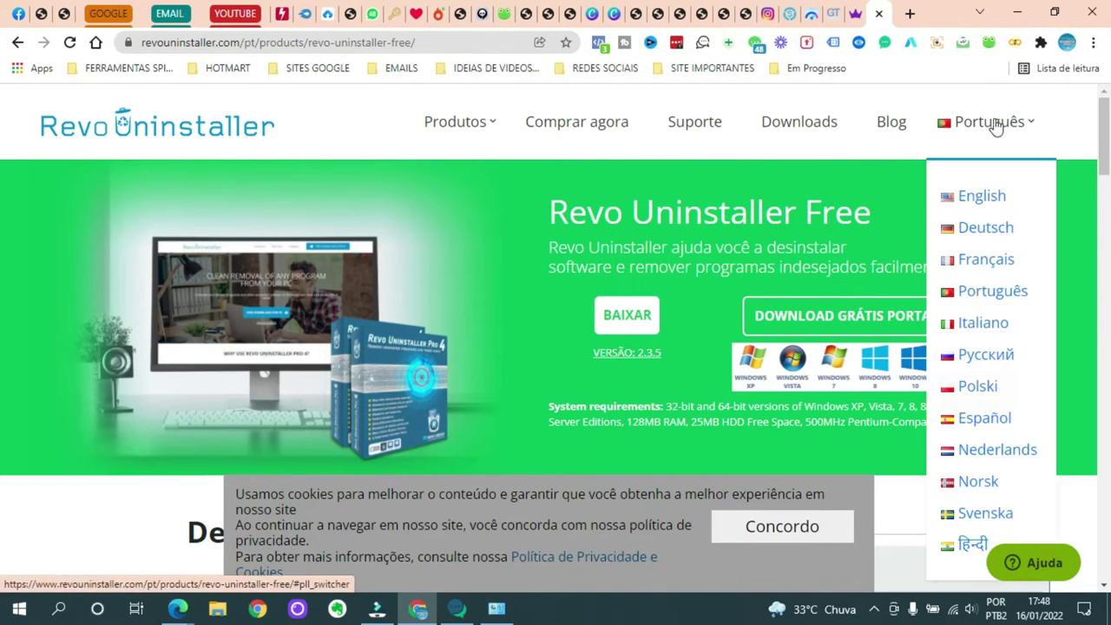
{"action": "left_click", "coordinate": [1017, 13]}
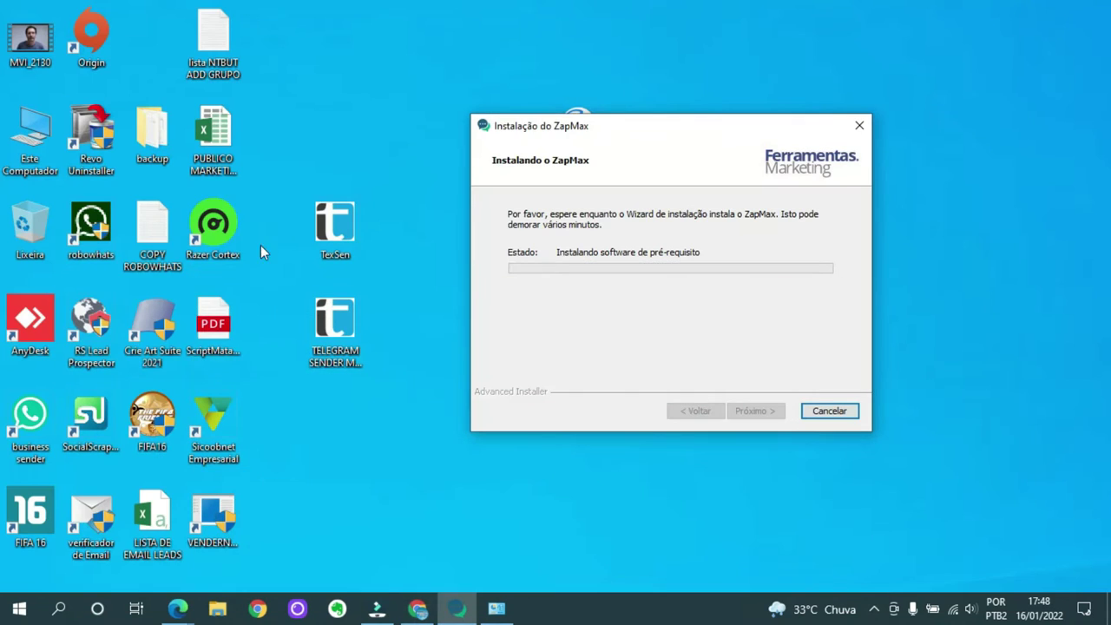
Step: Launch Revo Uninstaller from the desktop and look through the list of installed applications
{"action": "double_click", "coordinate": [98, 134]}
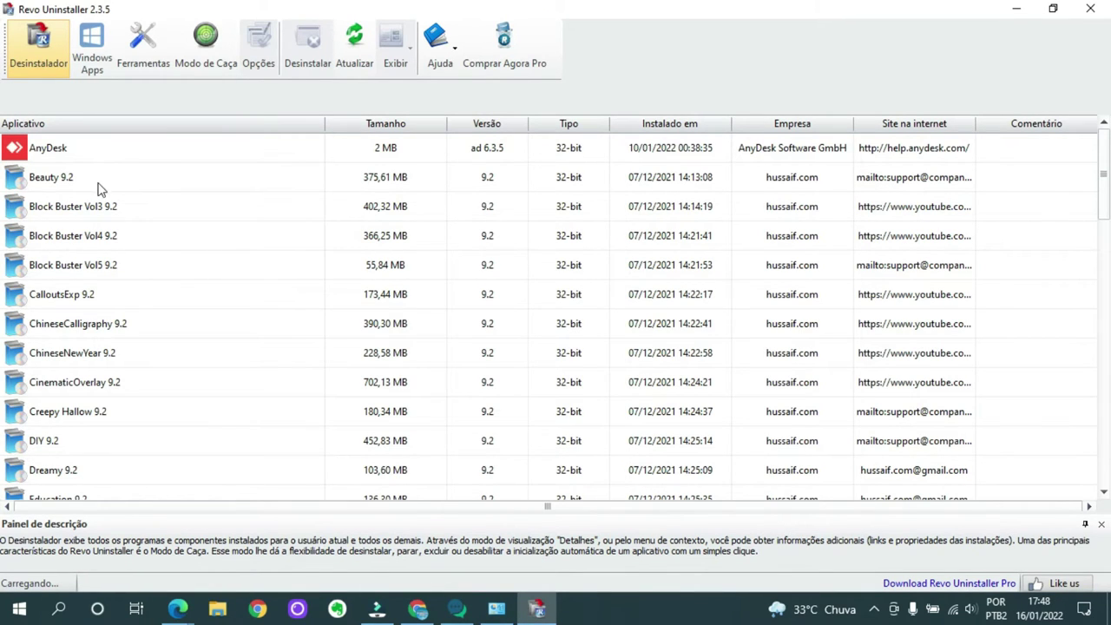
{"action": "scroll", "coordinate": [98, 189], "scroll_direction": "down", "scroll_amount": 3}
{"action": "scroll", "coordinate": [139, 213], "scroll_direction": "down", "scroll_amount": 2}
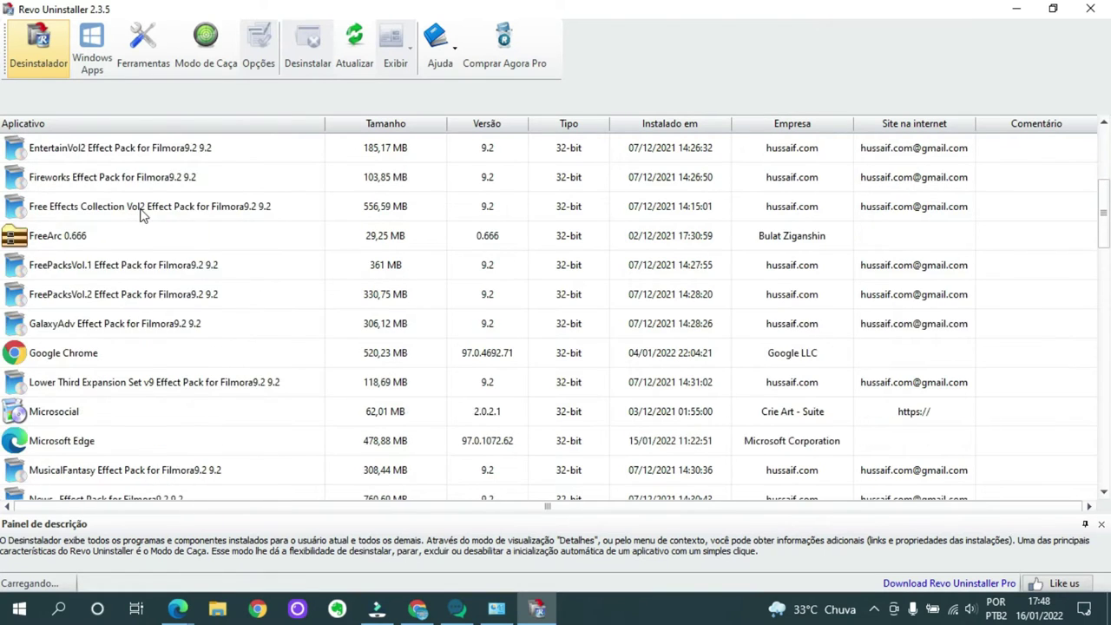
{"action": "scroll", "coordinate": [143, 215], "scroll_direction": "down", "scroll_amount": 2}
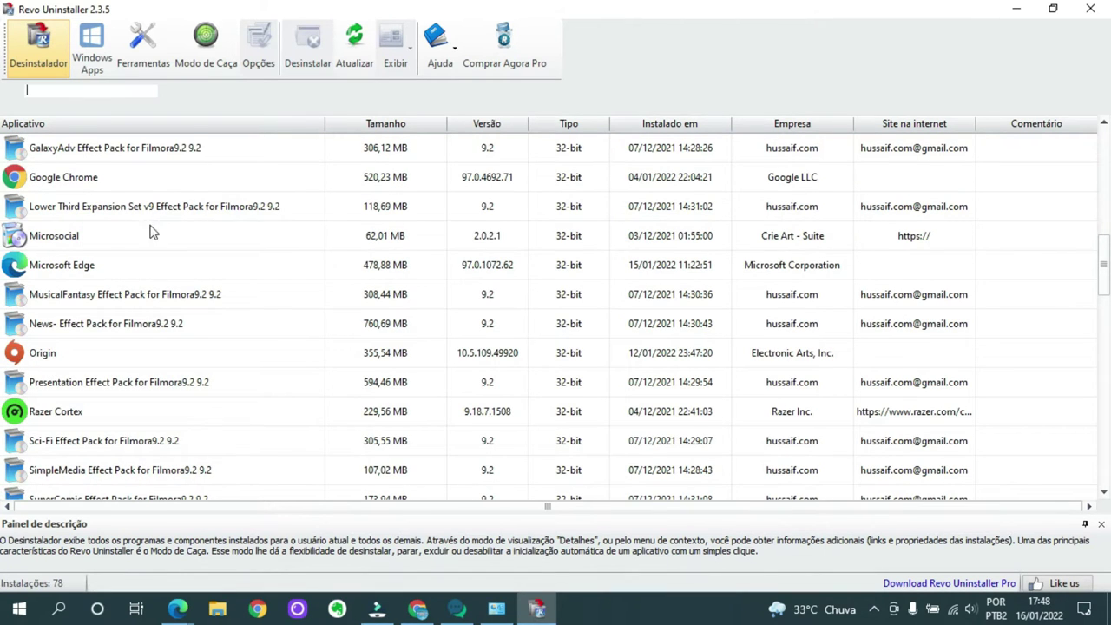
{"action": "scroll", "coordinate": [170, 271], "scroll_direction": "down", "scroll_amount": 5}
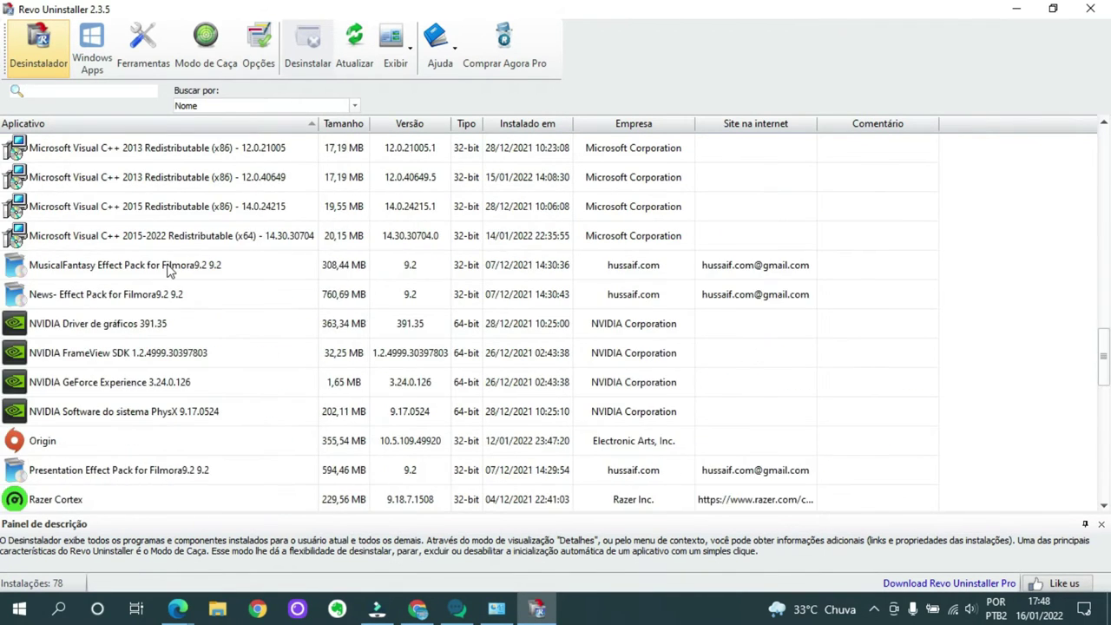
{"action": "scroll", "coordinate": [169, 271], "scroll_direction": "down", "scroll_amount": 1}
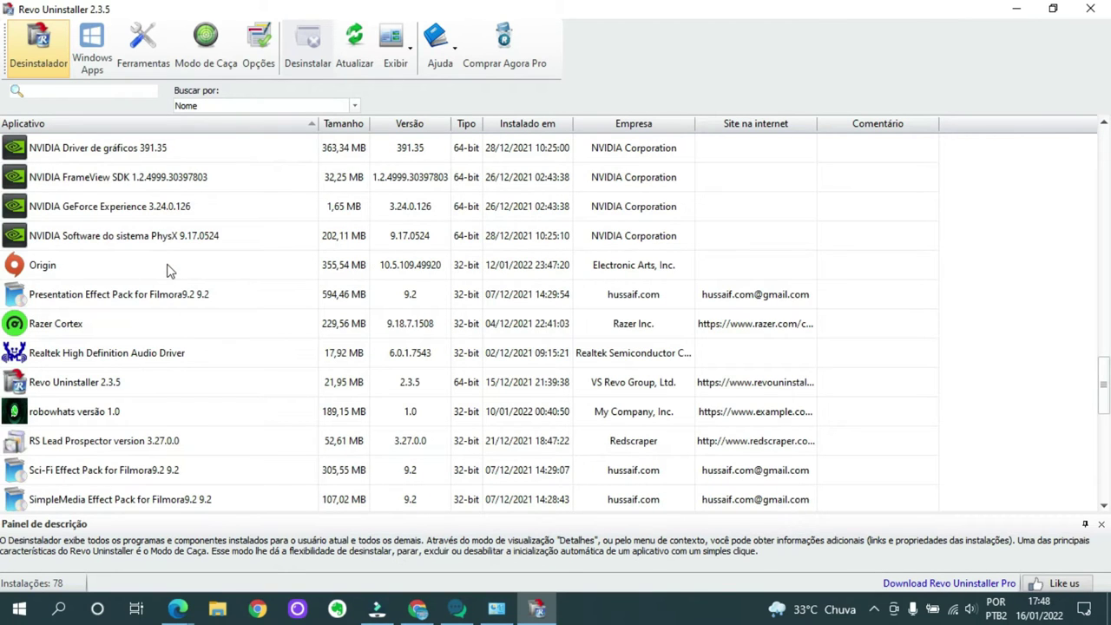
{"action": "scroll", "coordinate": [169, 270], "scroll_direction": "down", "scroll_amount": 1}
{"action": "left_click", "coordinate": [117, 299]}
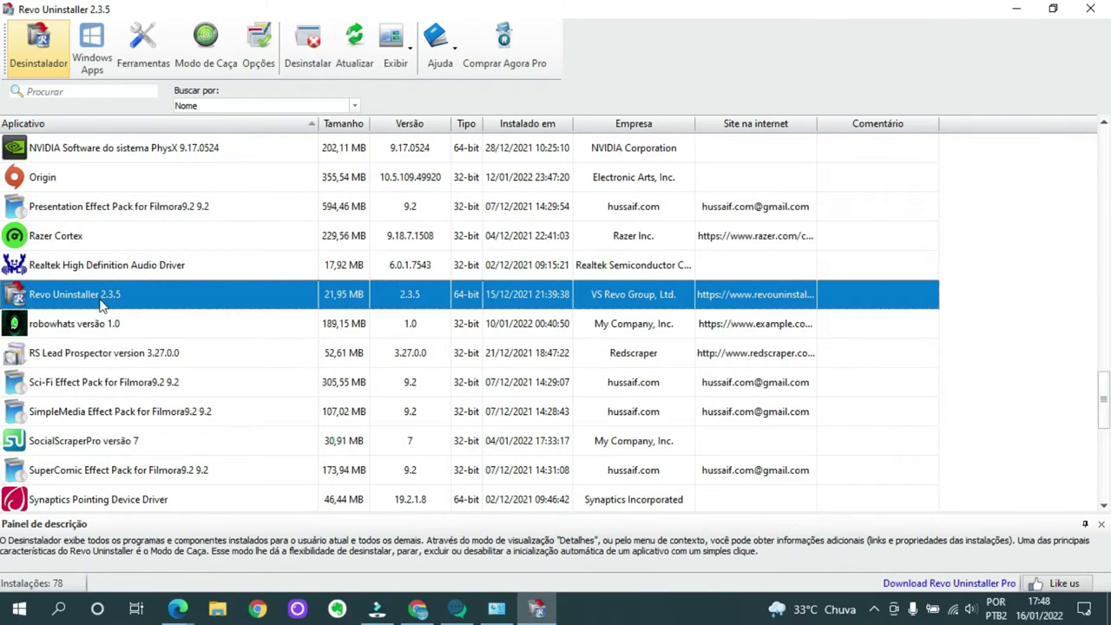
Step: Run the uninstaller for TELEGRAM SENDER versão 8.4 without creating a system restore point
{"action": "scroll", "coordinate": [130, 375], "scroll_direction": "down", "scroll_amount": 2}
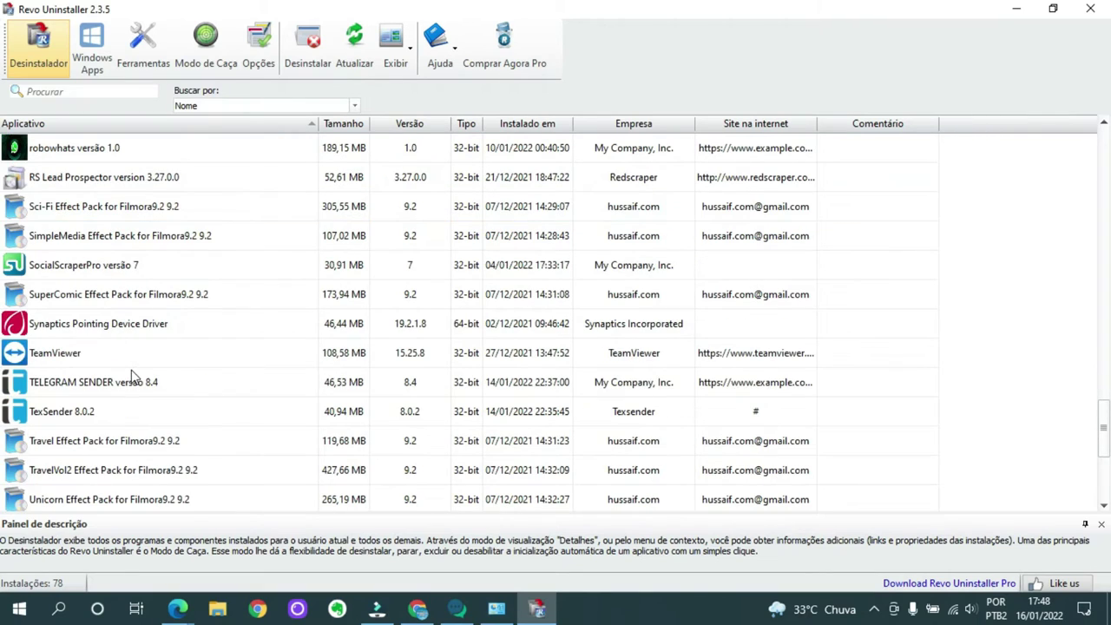
{"action": "left_click", "coordinate": [114, 388]}
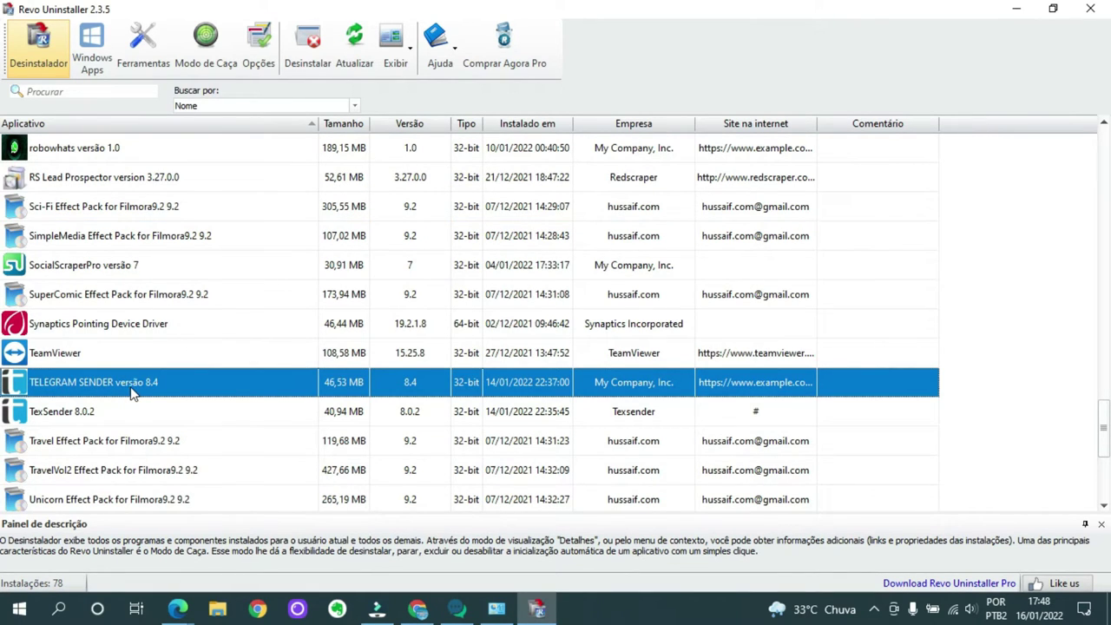
{"action": "left_click", "coordinate": [305, 48]}
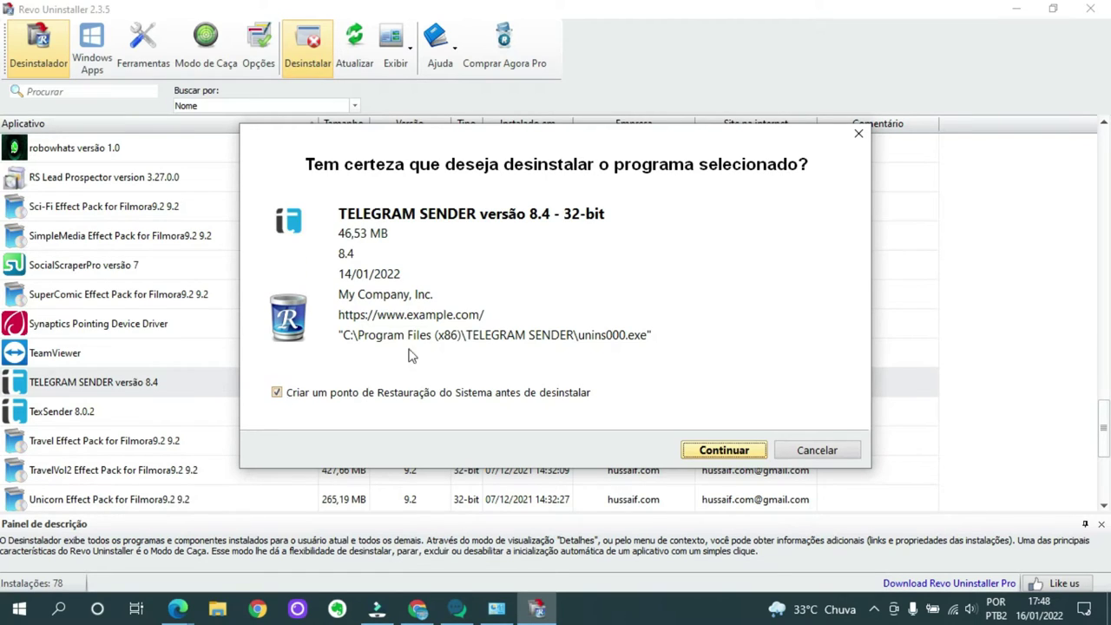
{"action": "left_click", "coordinate": [276, 393]}
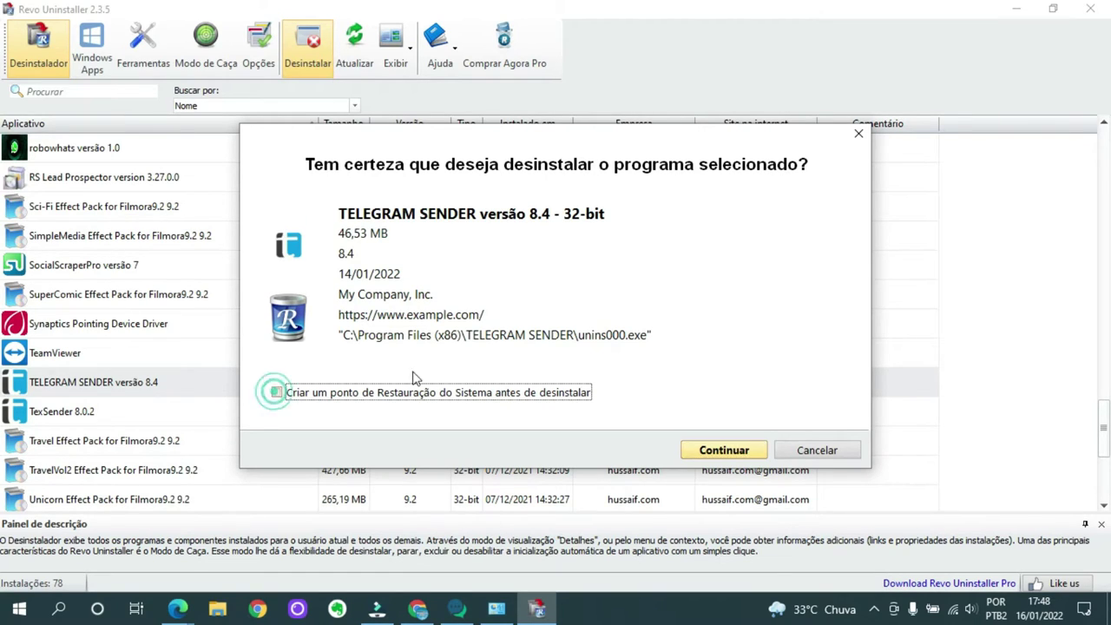
{"action": "left_click", "coordinate": [726, 451]}
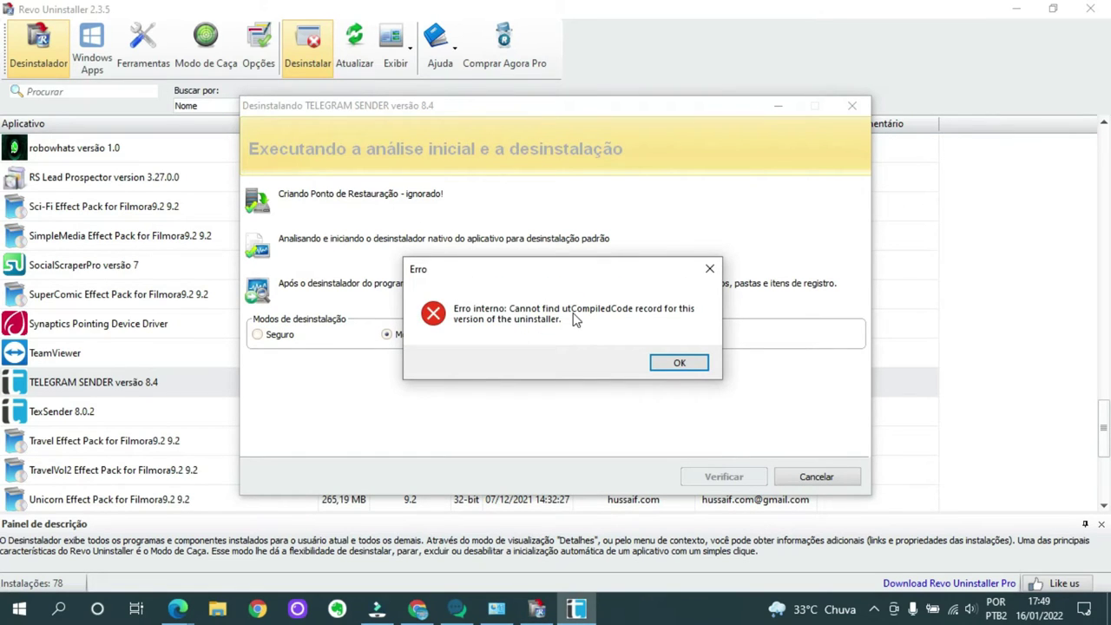
{"action": "left_click", "coordinate": [681, 365]}
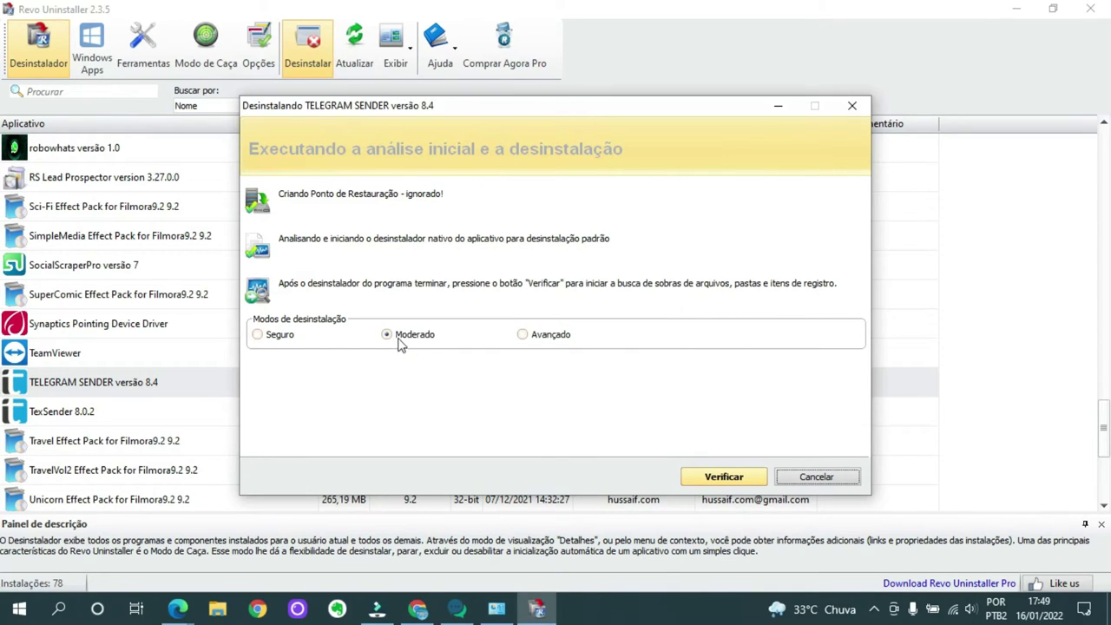
Step: Scan for TELEGRAM SENDER leftovers in Moderado mode and delete all the registry items found
{"action": "left_click", "coordinate": [724, 477]}
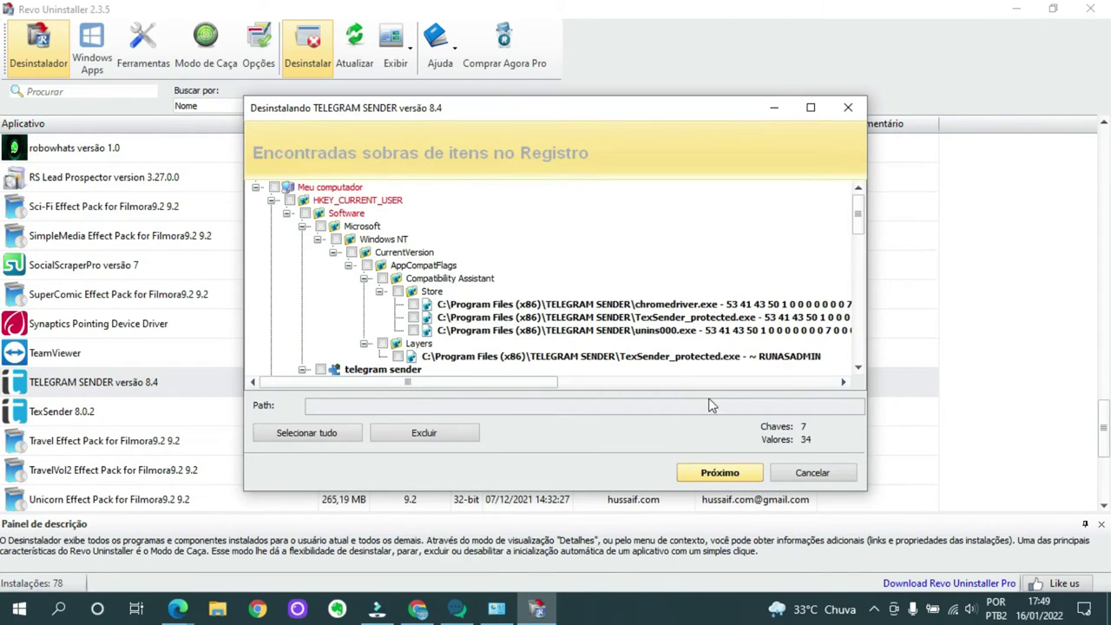
{"action": "left_click", "coordinate": [308, 434]}
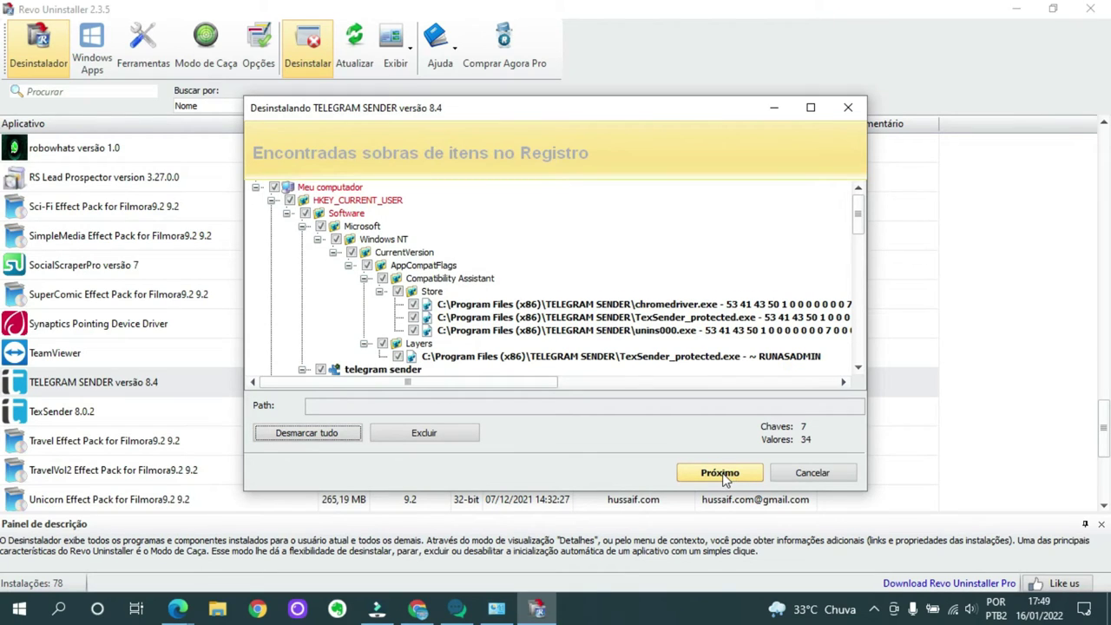
{"action": "left_click", "coordinate": [444, 436]}
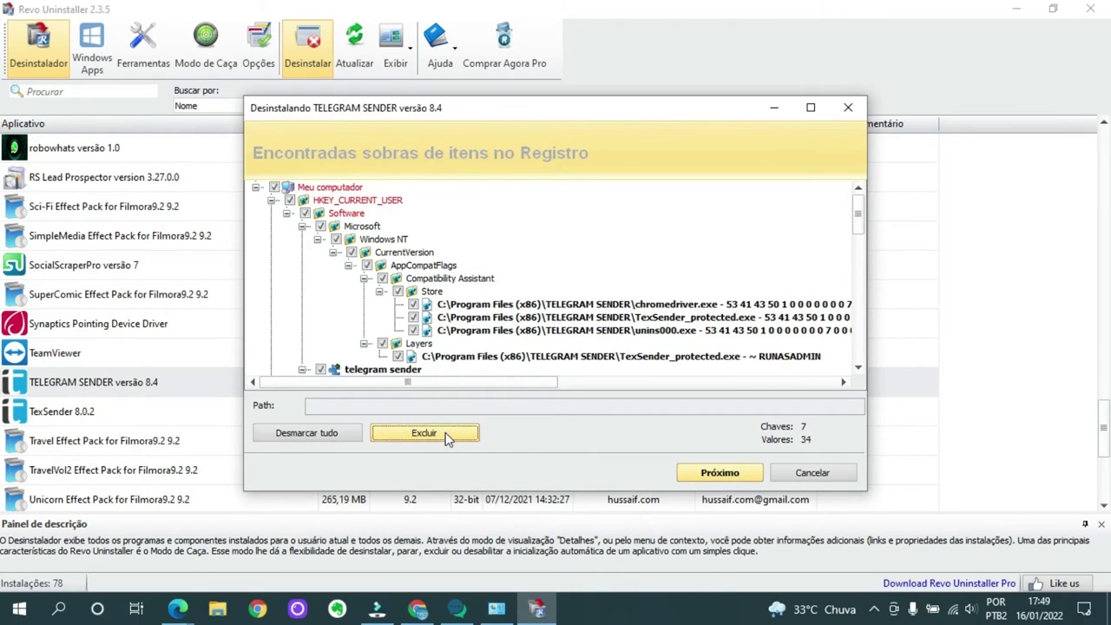
{"action": "left_click", "coordinate": [591, 338]}
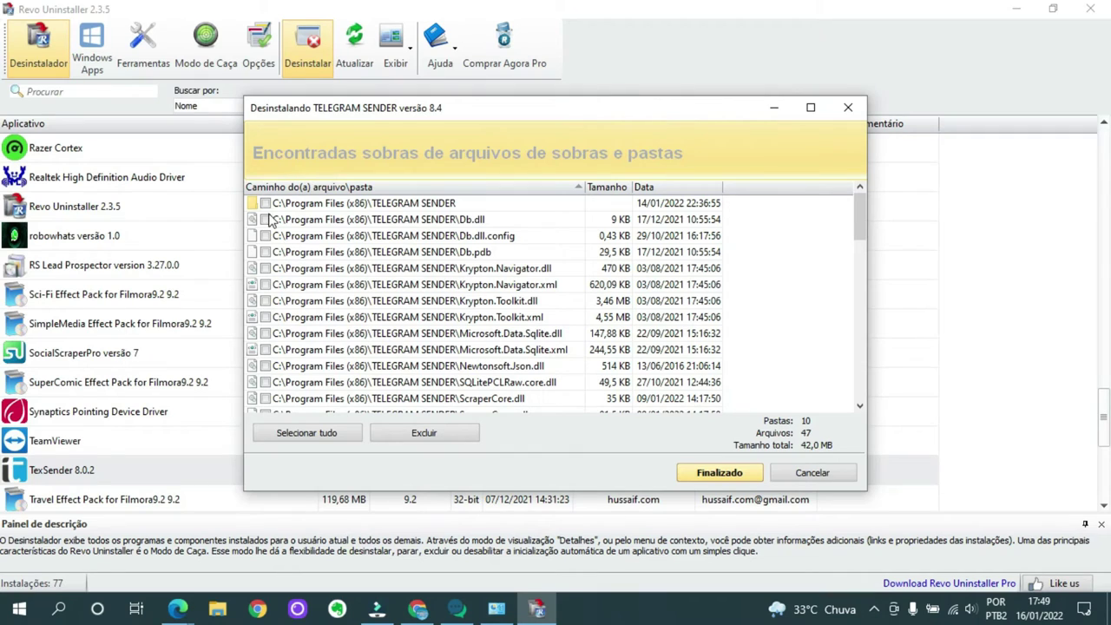
Step: Delete all leftover files and folders of TELEGRAM SENDER
{"action": "left_click", "coordinate": [315, 434]}
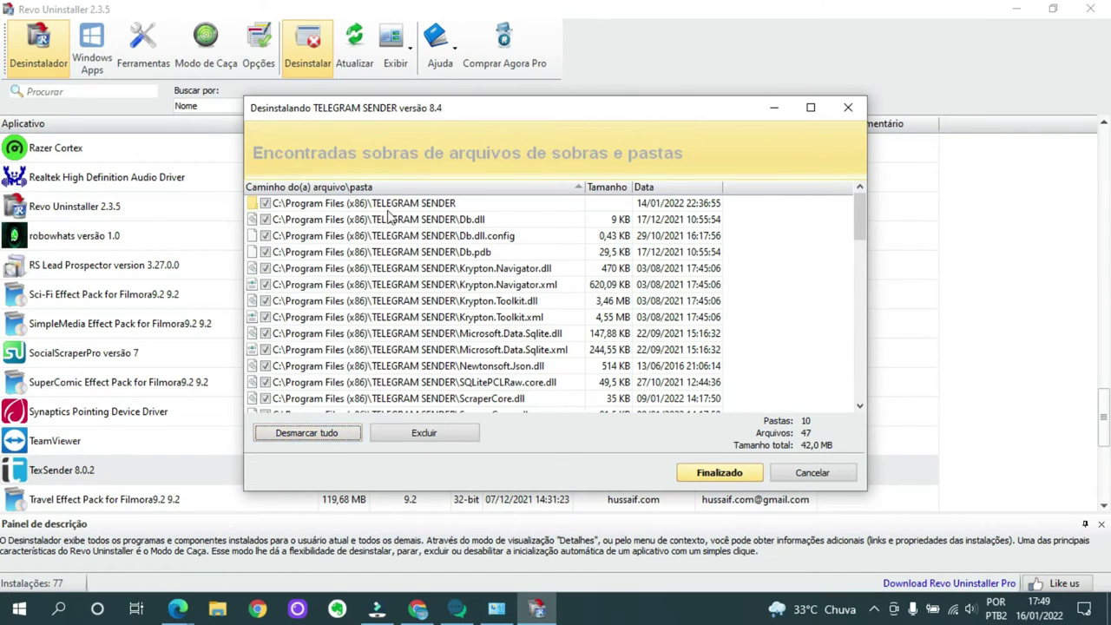
{"action": "left_click", "coordinate": [456, 433]}
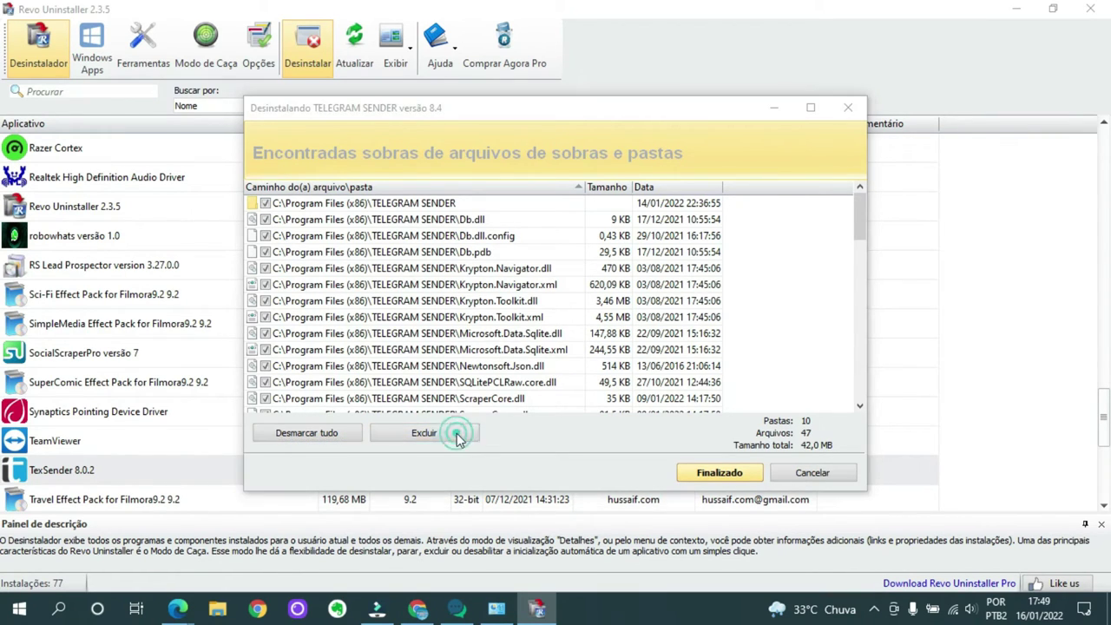
{"action": "left_click", "coordinate": [584, 342]}
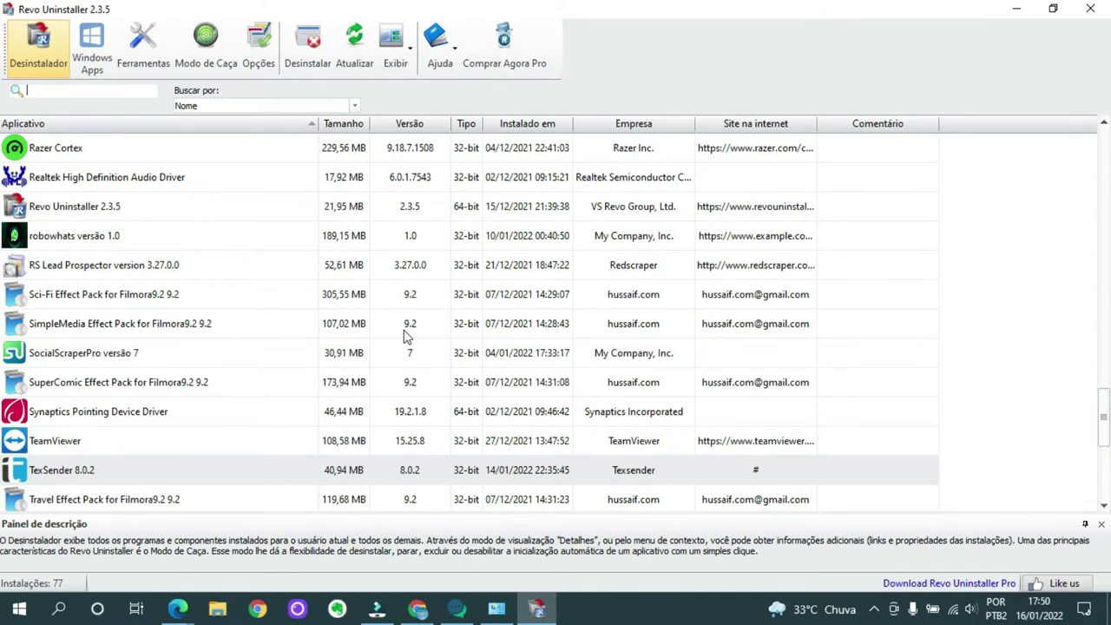
Step: Uninstall TexSender 8.0.2 with all its components, without creating a system restore point
{"action": "scroll", "coordinate": [191, 296], "scroll_direction": "down", "scroll_amount": 2}
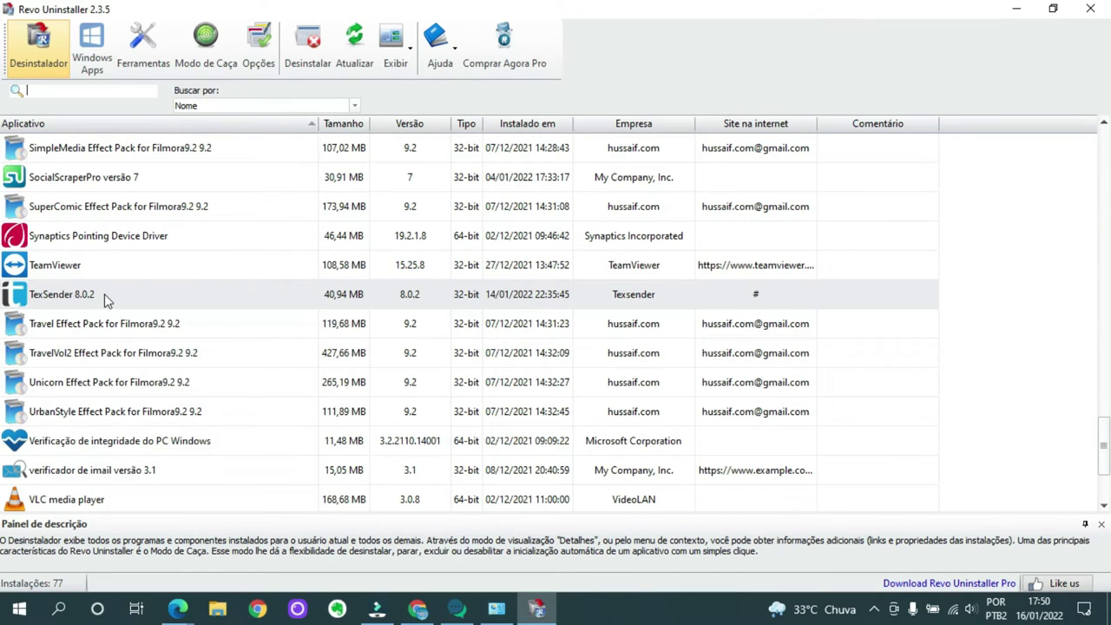
{"action": "left_click", "coordinate": [93, 291]}
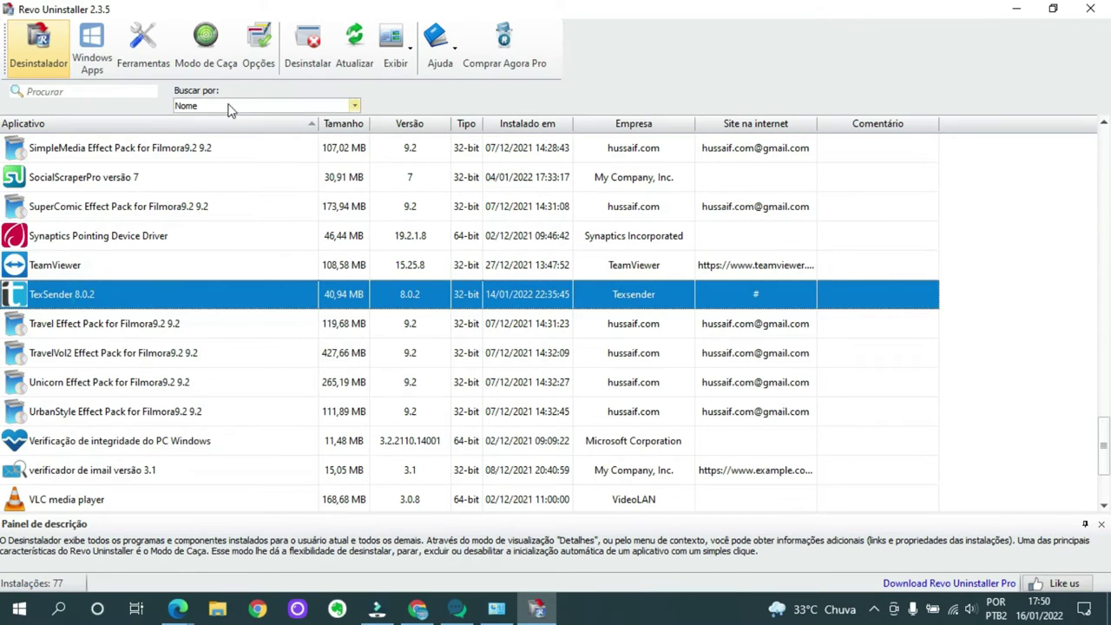
{"action": "left_click", "coordinate": [308, 51]}
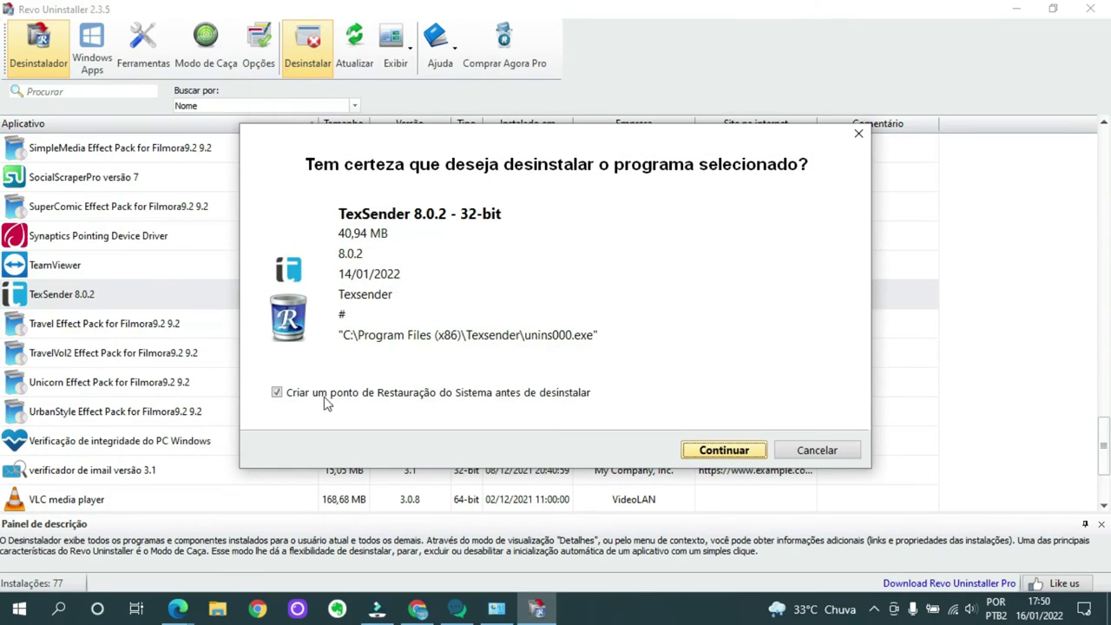
{"action": "left_click", "coordinate": [278, 393]}
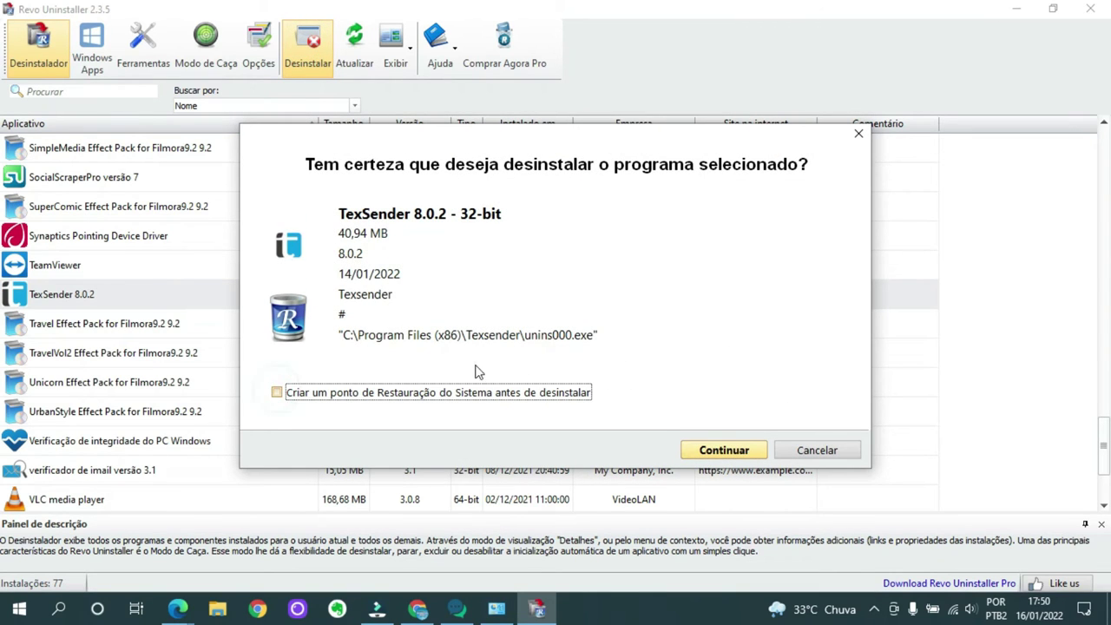
{"action": "left_click", "coordinate": [718, 448]}
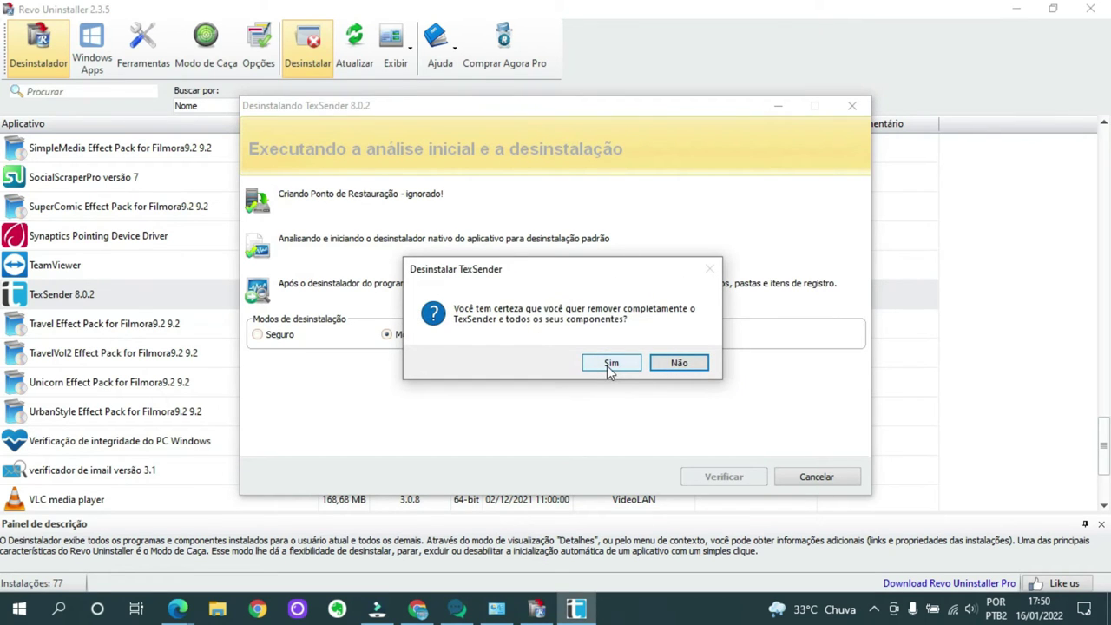
{"action": "left_click", "coordinate": [610, 363]}
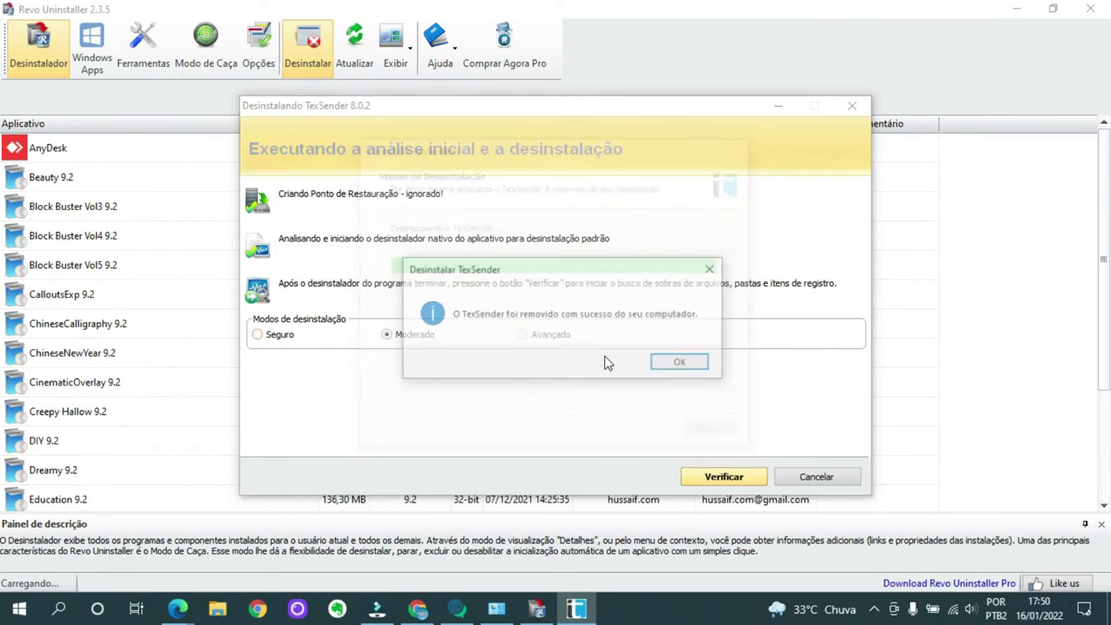
{"action": "left_click", "coordinate": [683, 364]}
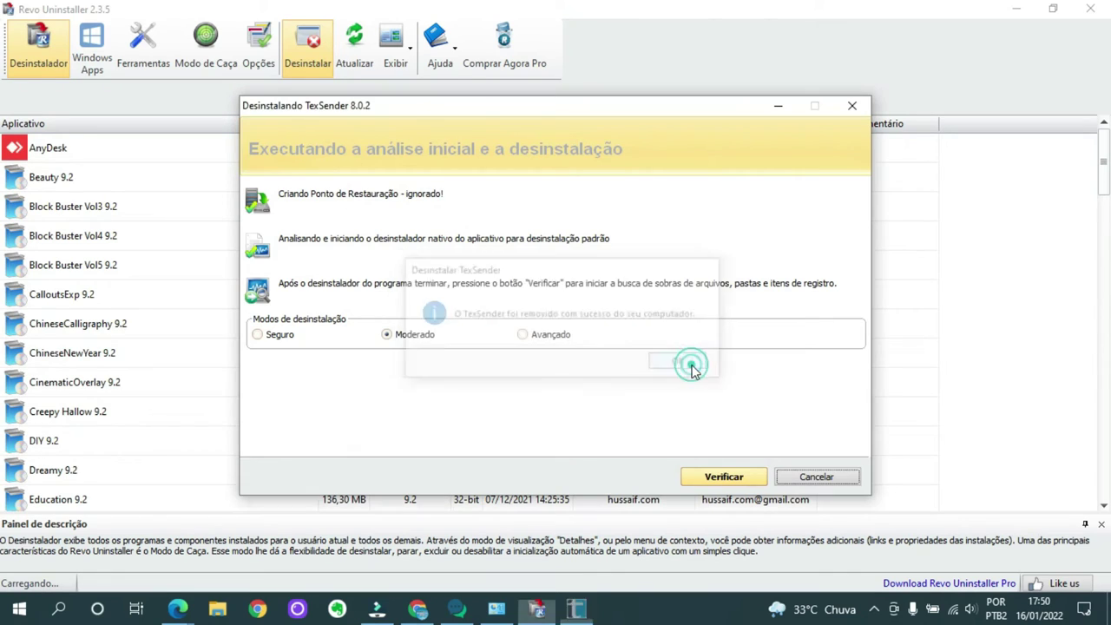
Step: Scan for TexSender leftovers in Moderado mode and delete all the registry items found
{"action": "left_click", "coordinate": [726, 479]}
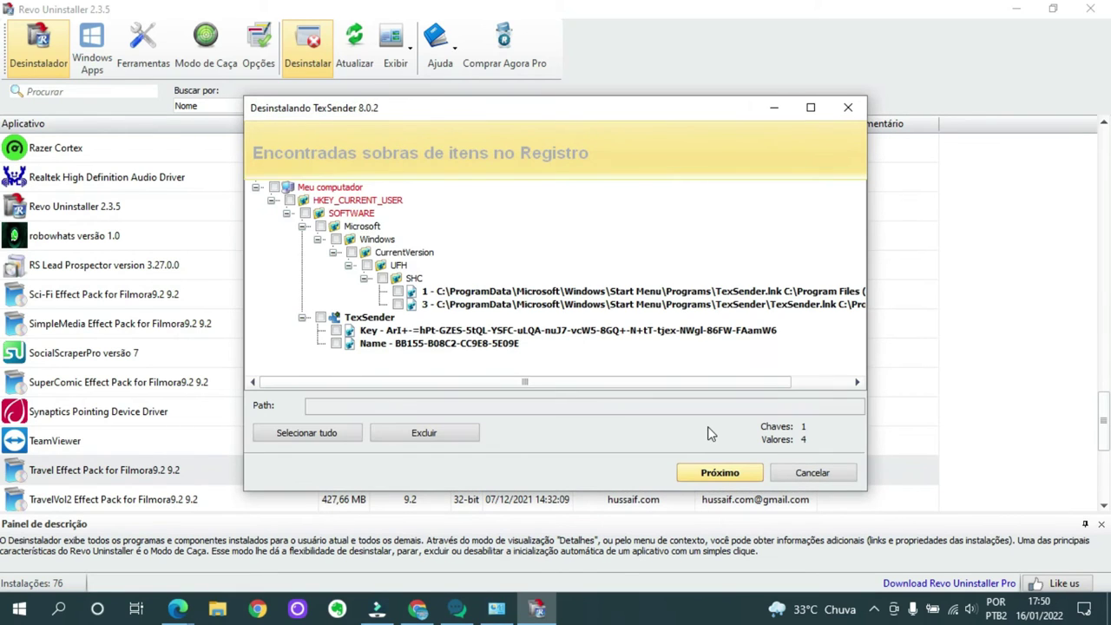
{"action": "left_click", "coordinate": [323, 437]}
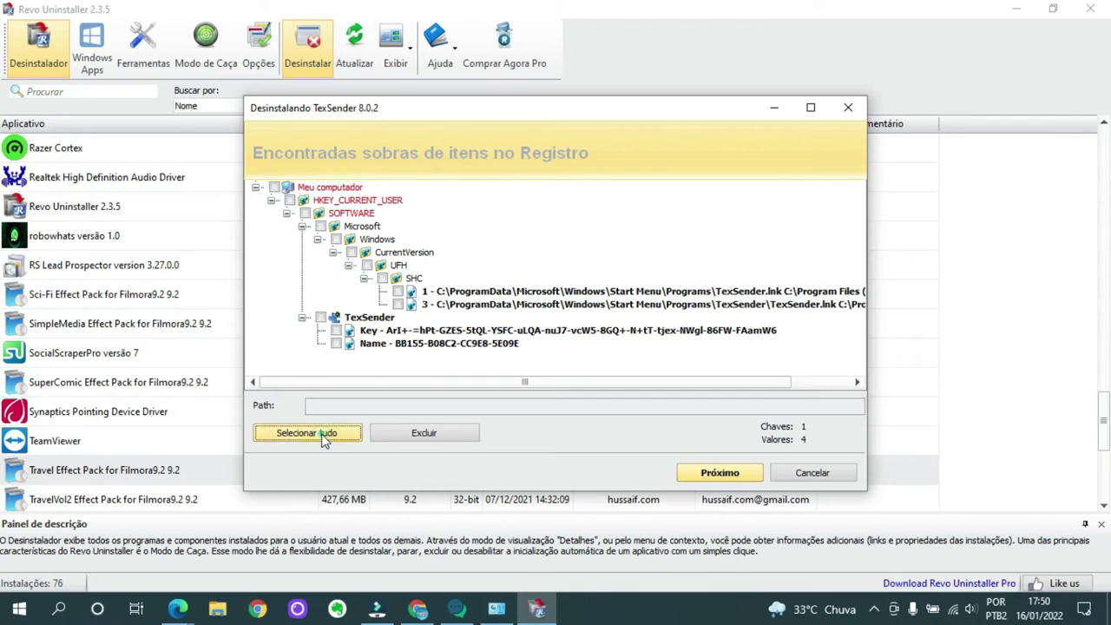
{"action": "left_click", "coordinate": [430, 435]}
{"action": "left_click", "coordinate": [594, 340]}
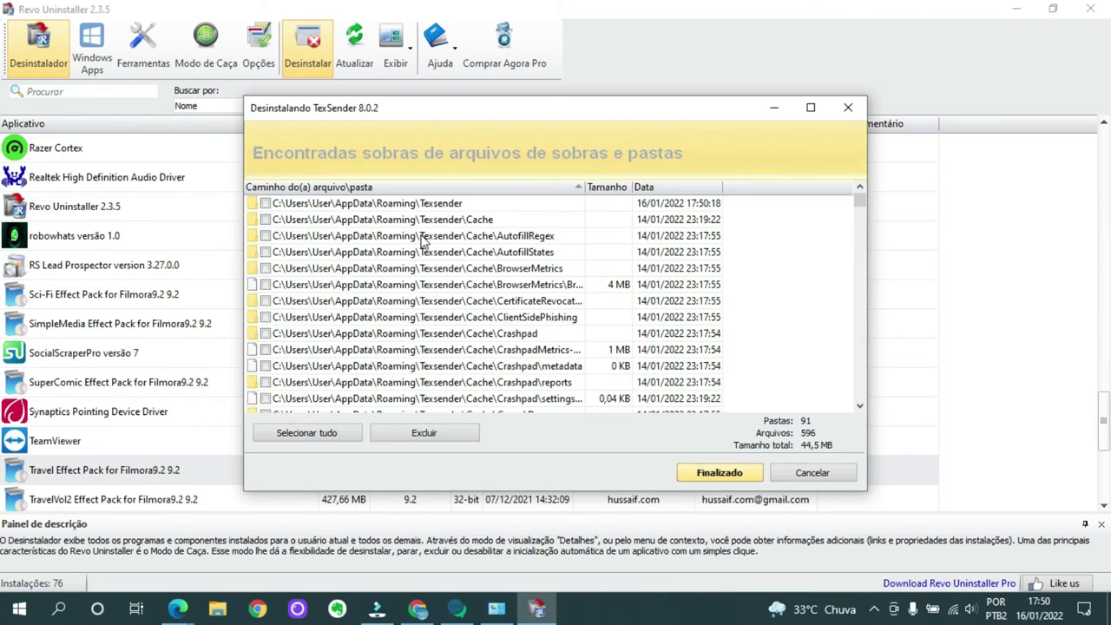
Step: Delete all leftover files and folders of TexSender, confirming the deletion, and close Revo Uninstaller
{"action": "left_click", "coordinate": [342, 438]}
{"action": "left_click", "coordinate": [427, 434]}
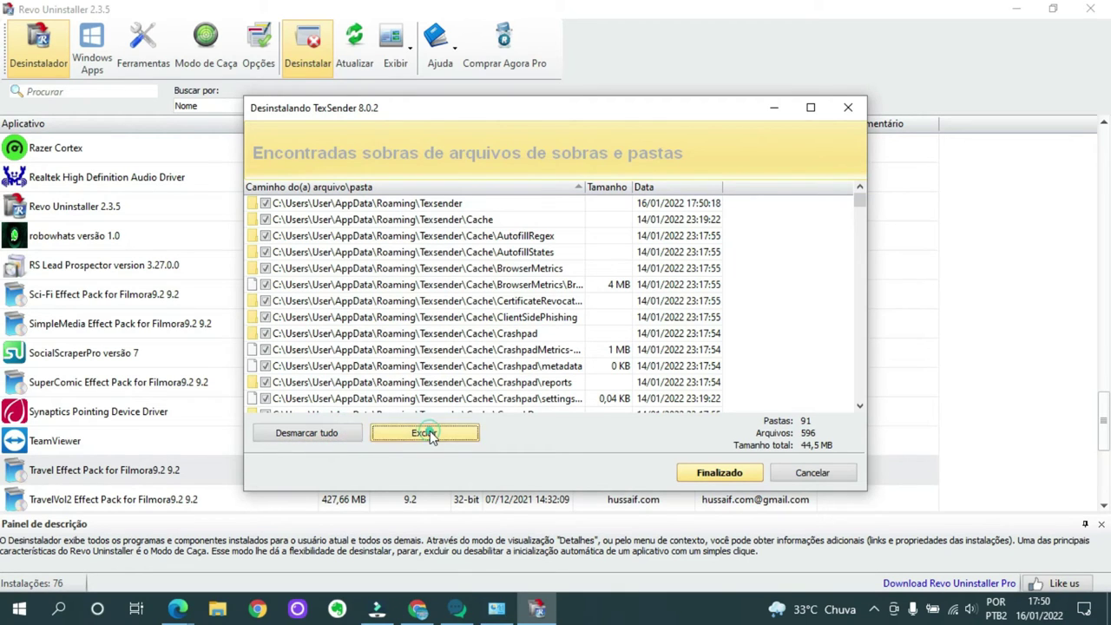
{"action": "left_click", "coordinate": [580, 339]}
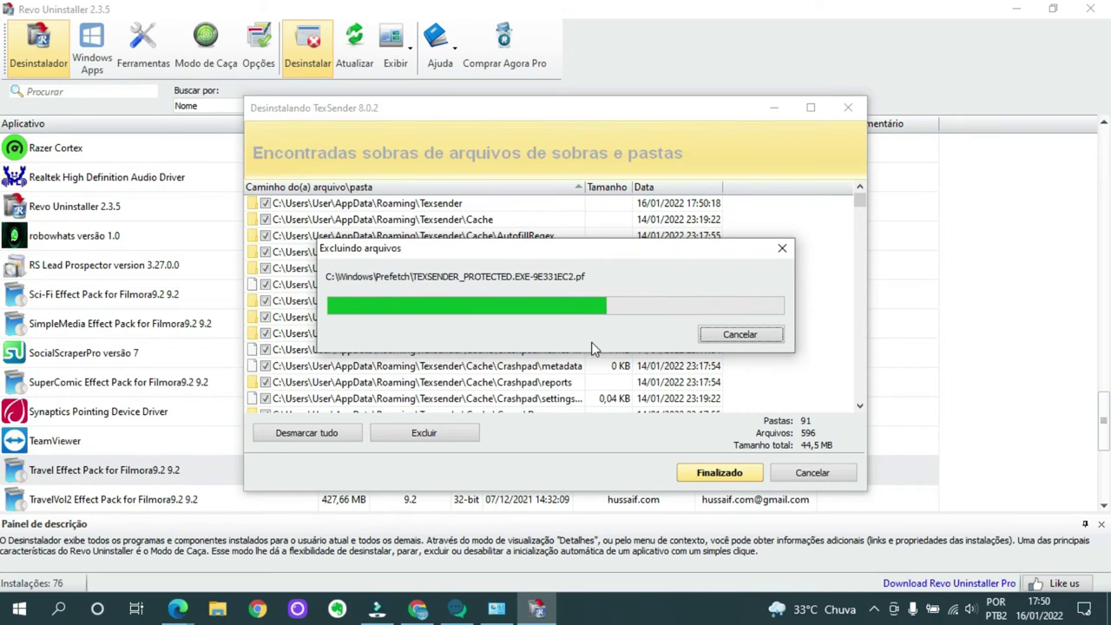
{"action": "key", "text": "Return"}
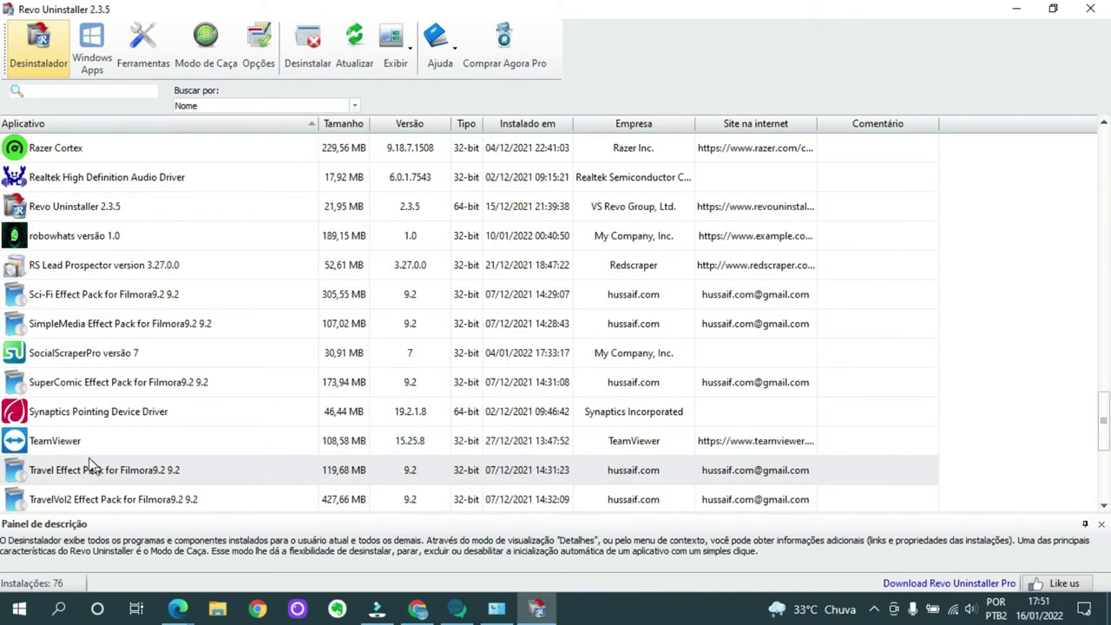
{"action": "scroll", "coordinate": [146, 328], "scroll_direction": "up", "scroll_amount": 2}
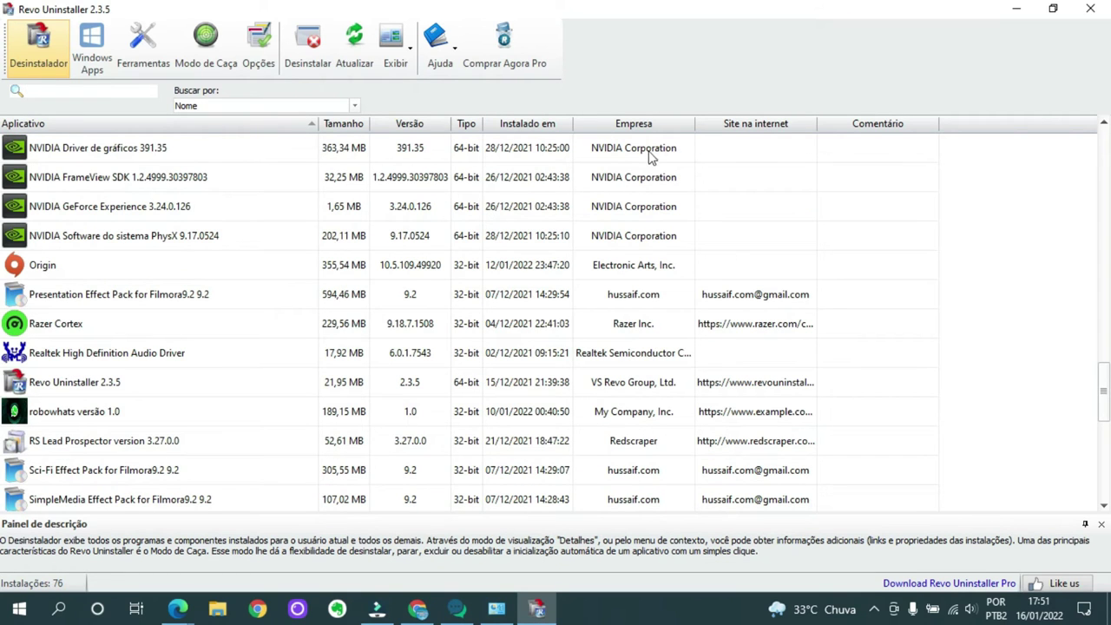
{"action": "left_click", "coordinate": [1089, 11]}
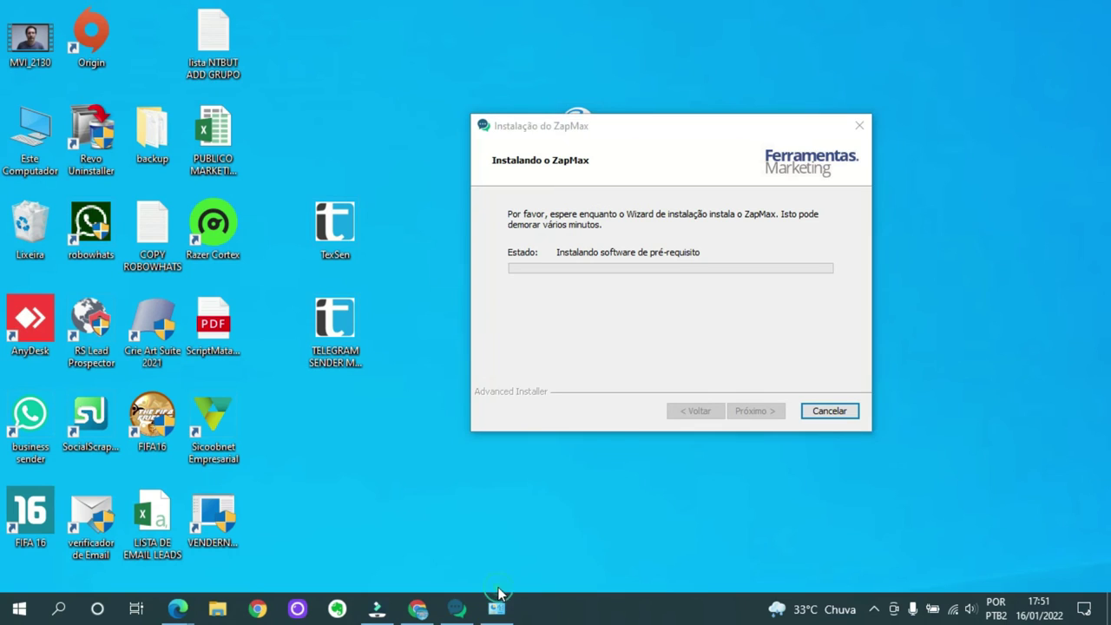
Step: Switch to the Control Panel, reopen Programas e Recursos, and check the installed programs list for TELEGRAM SENDER and TexSender
{"action": "left_click", "coordinate": [498, 609]}
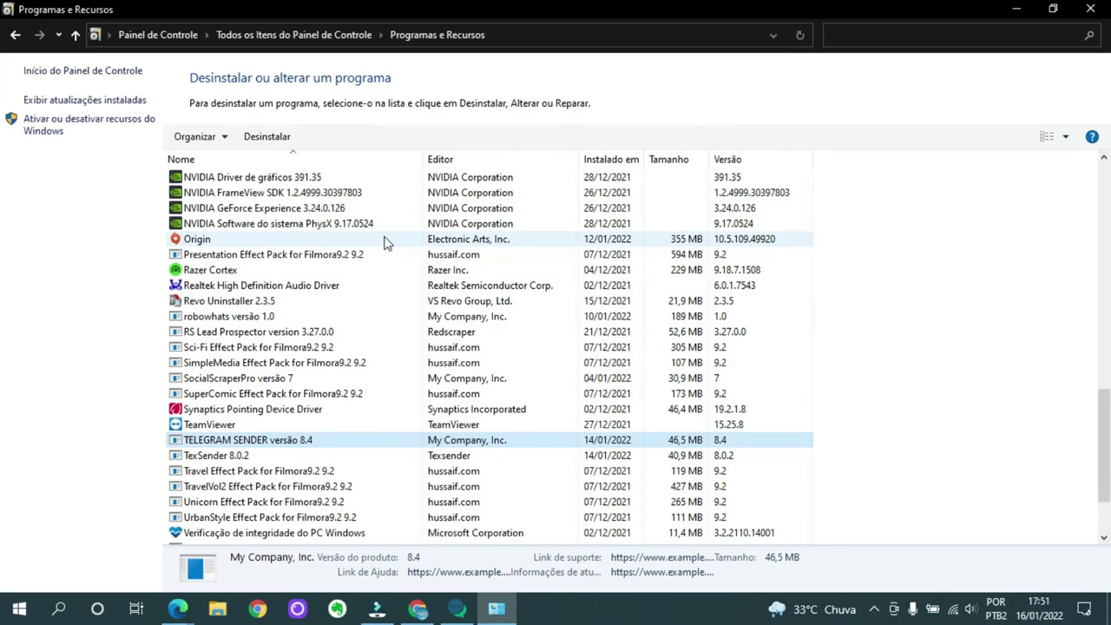
{"action": "left_click", "coordinate": [16, 35]}
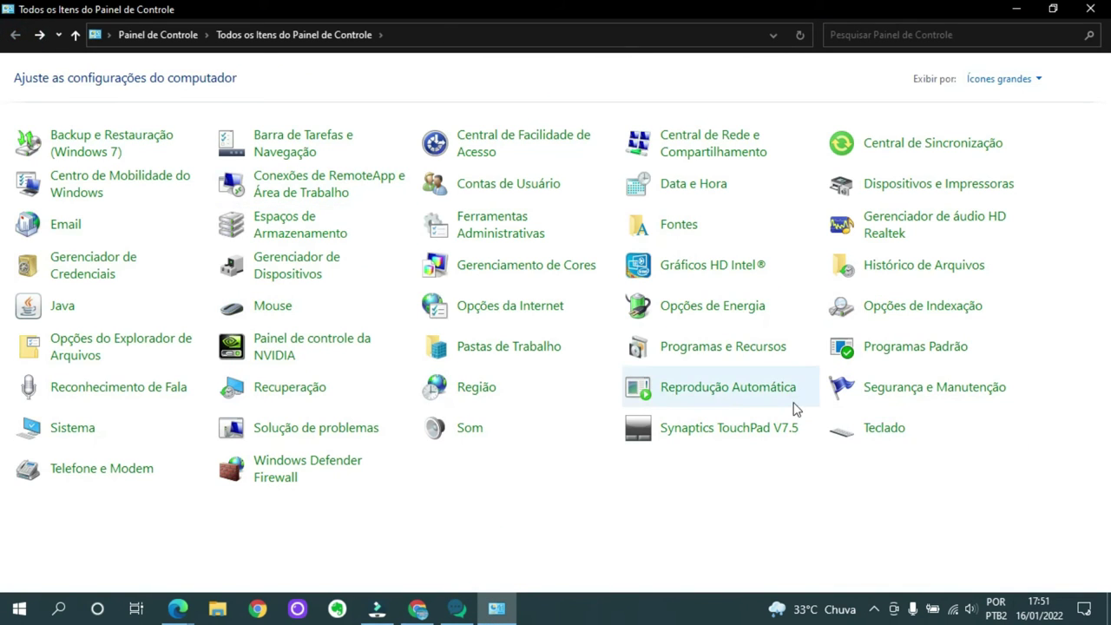
{"action": "left_click", "coordinate": [714, 351]}
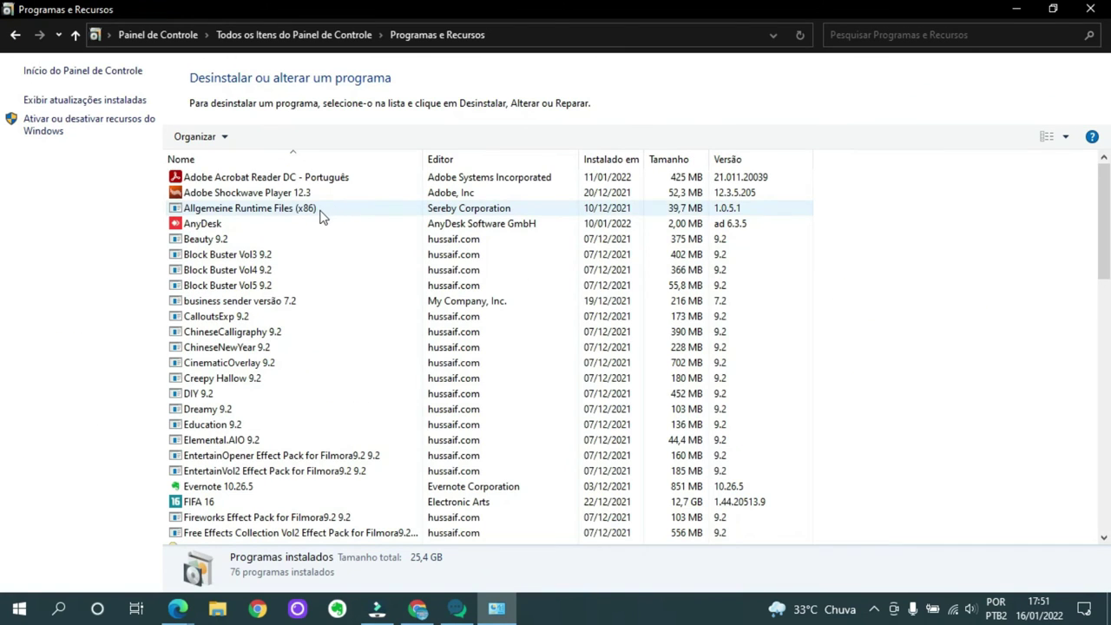
{"action": "scroll", "coordinate": [317, 224], "scroll_direction": "down", "scroll_amount": 17}
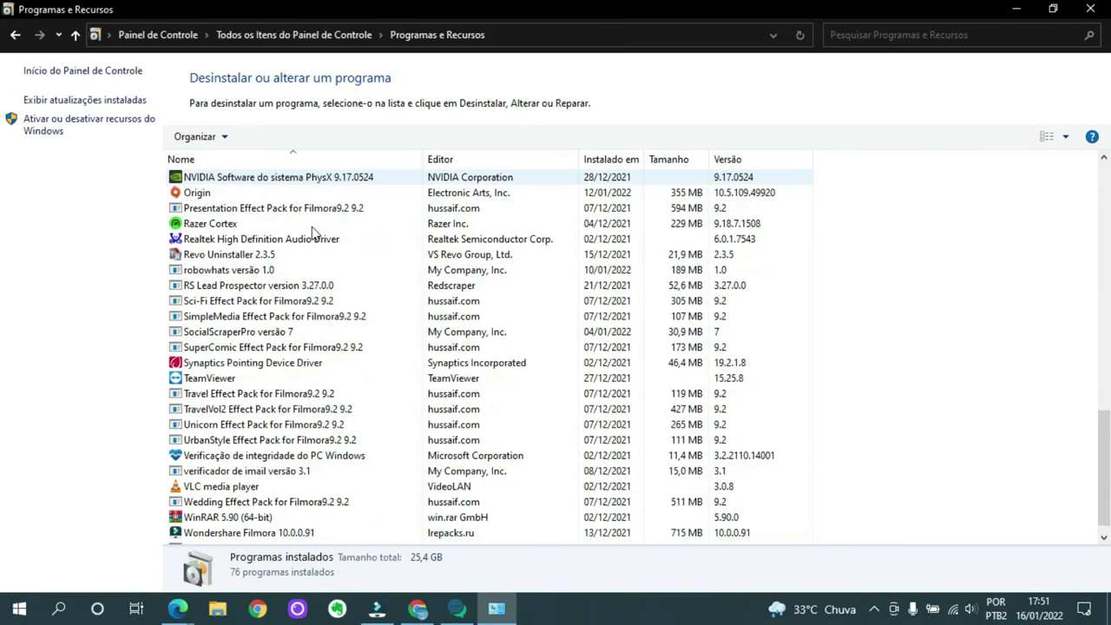
{"action": "scroll", "coordinate": [315, 234], "scroll_direction": "down", "scroll_amount": 1}
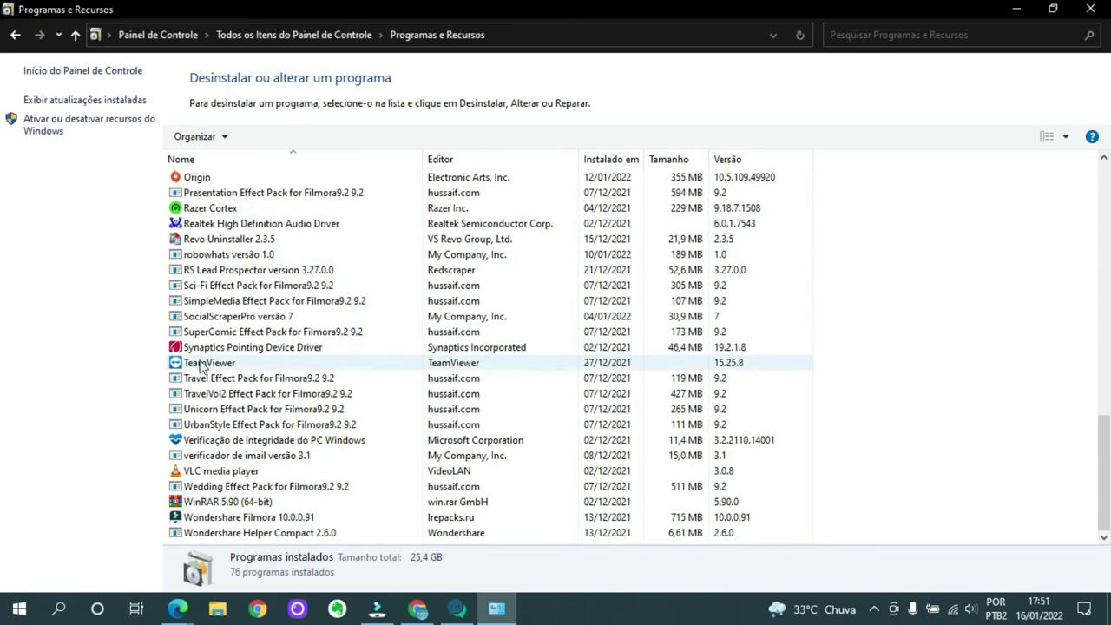